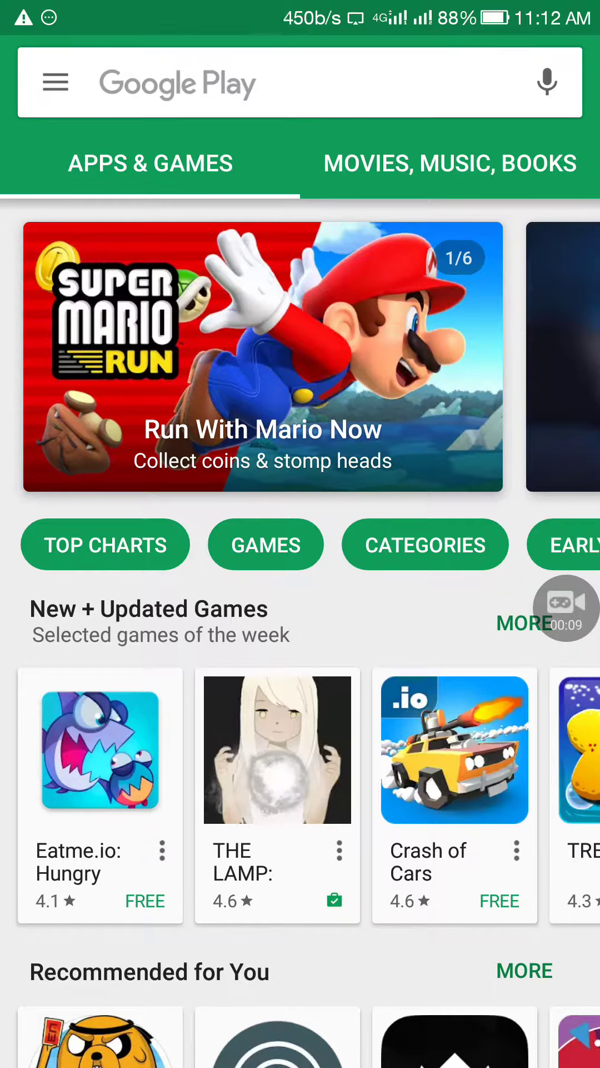
Search the Play Store for 'google maps' and launch Maps - Navigation & Transit.
click(300, 83)
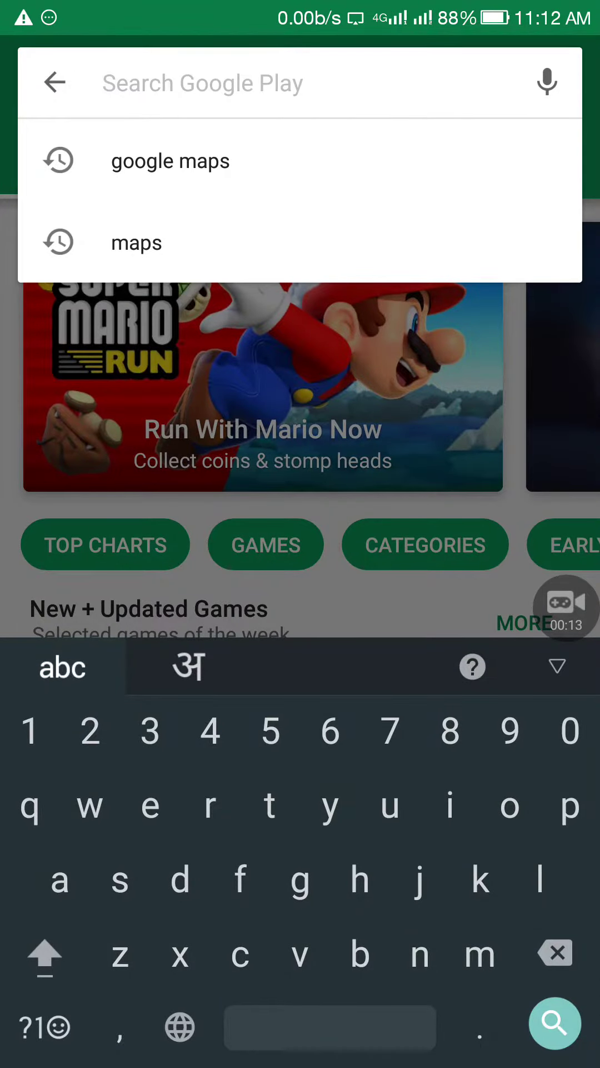
click(170, 162)
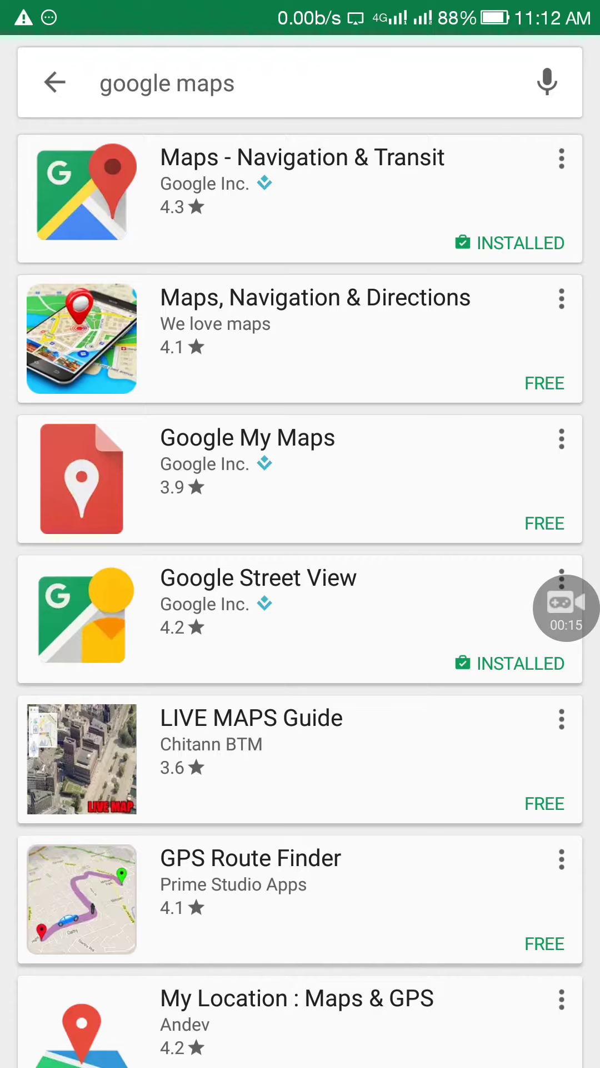
click(301, 198)
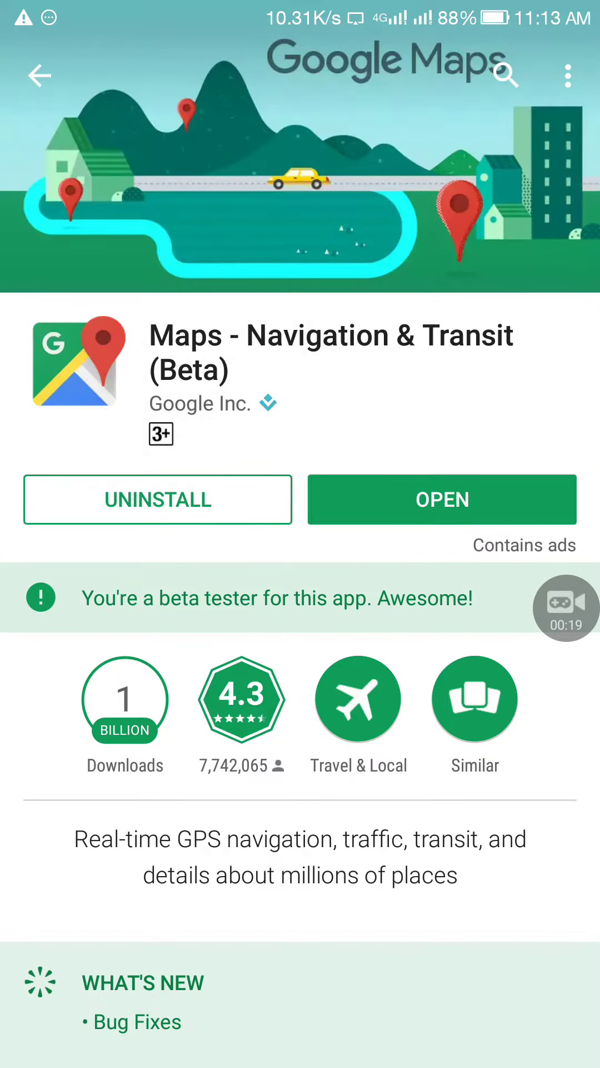
click(442, 499)
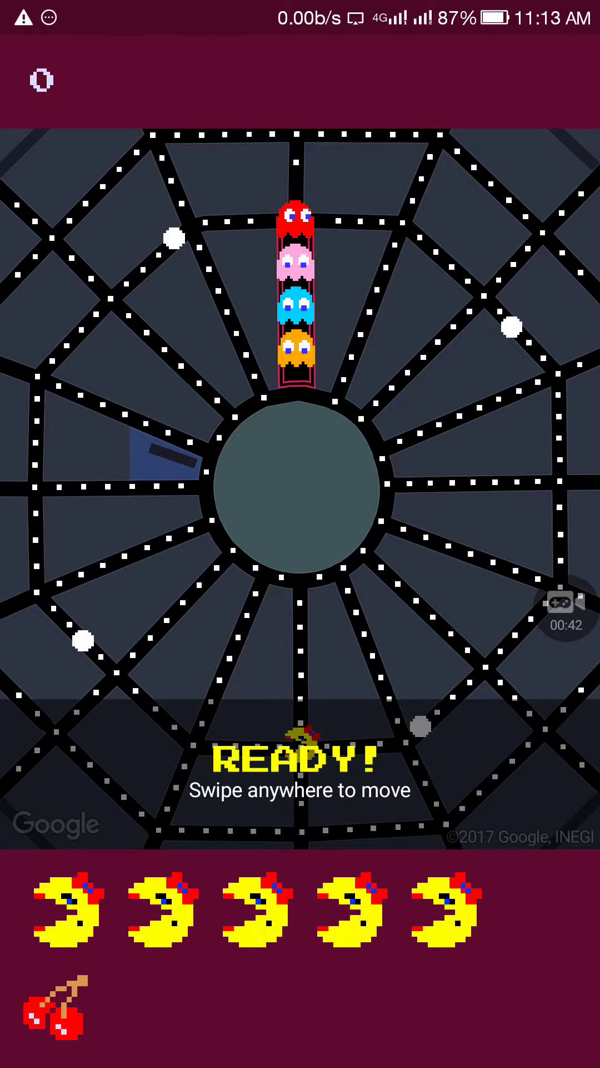
Start play and steer Ms. Pac-Man around the circle and along the left spoke.
drag(300, 750, 301, 584)
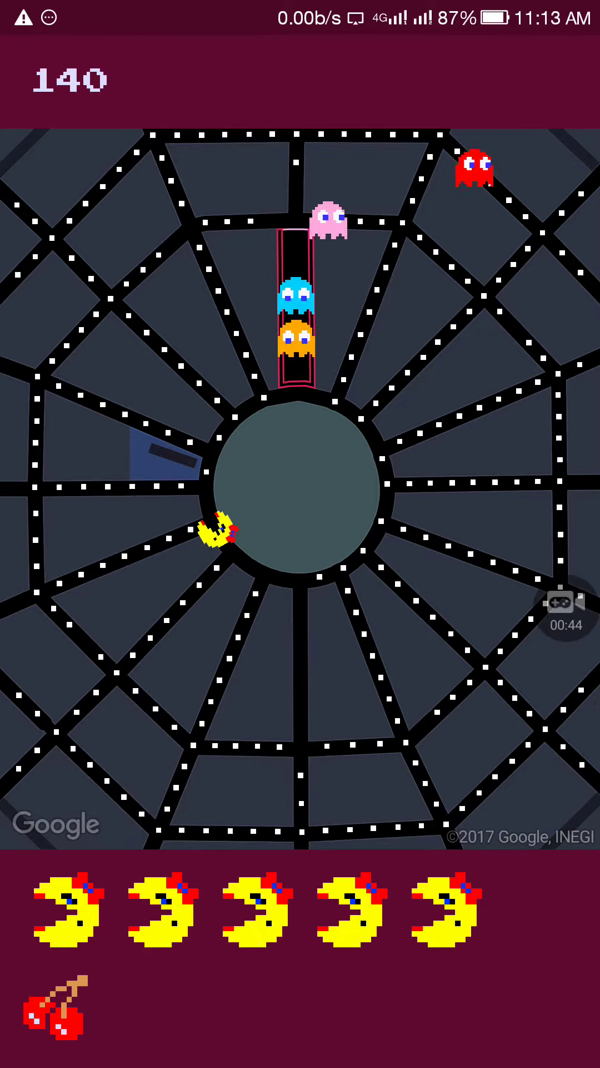
drag(300, 750, 300, 584)
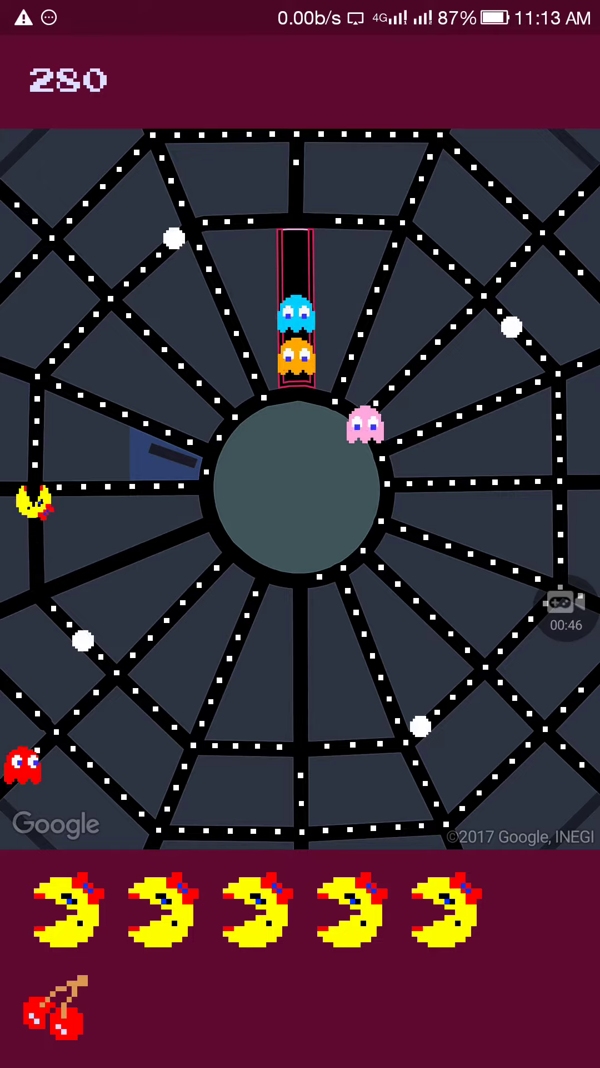
drag(384, 500, 216, 500)
drag(300, 584, 300, 417)
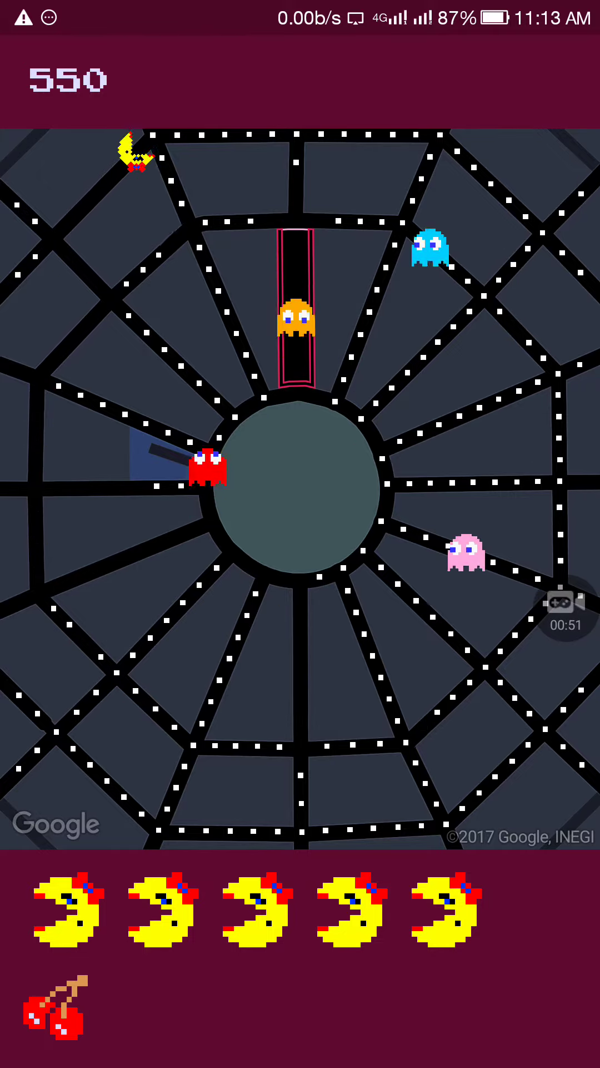
drag(383, 584, 217, 668)
Guide Ms. Pac-Man to the centre ring, down the bottom spoke, then up the right-side path.
drag(217, 584, 384, 584)
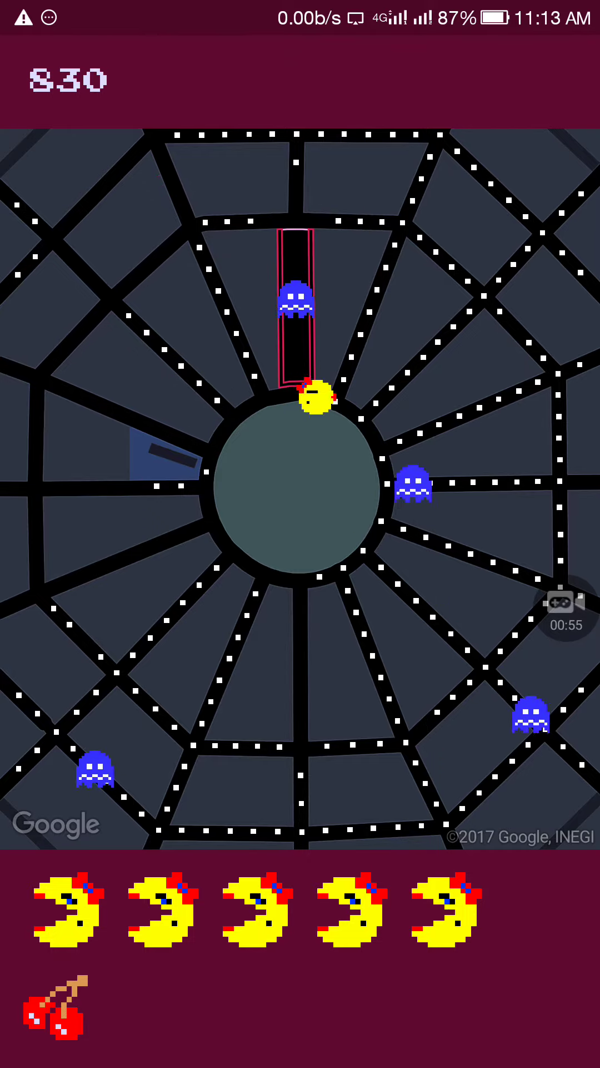
drag(300, 584, 300, 750)
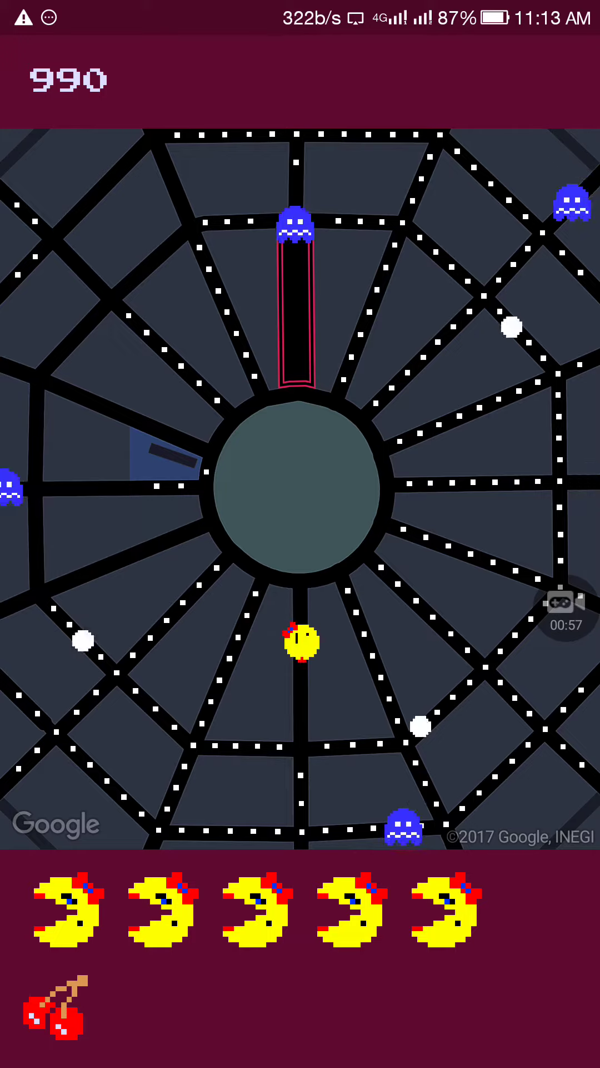
drag(300, 584, 467, 584)
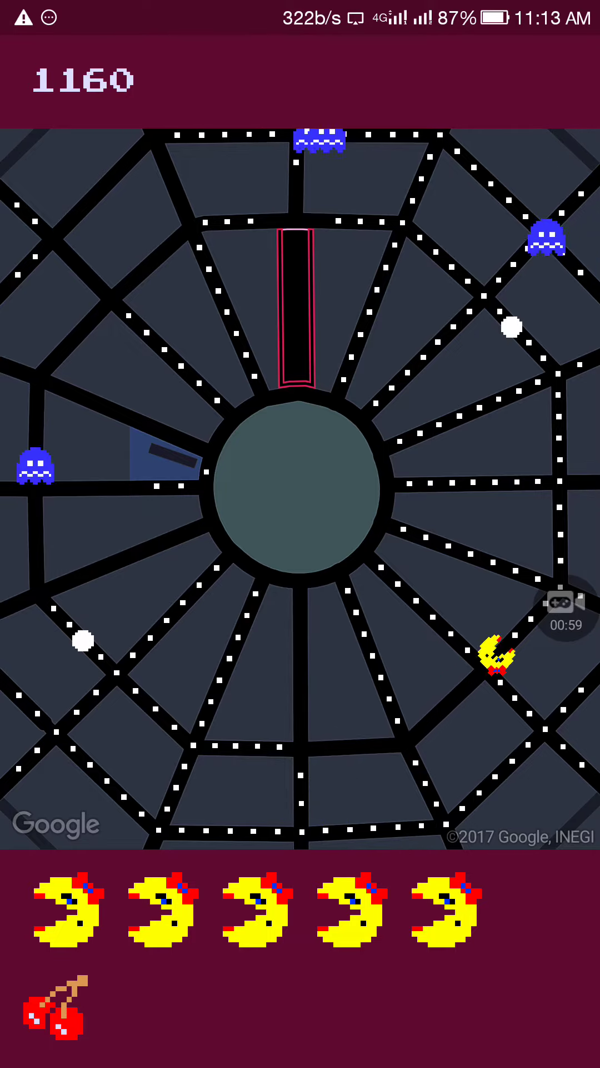
drag(301, 667, 301, 500)
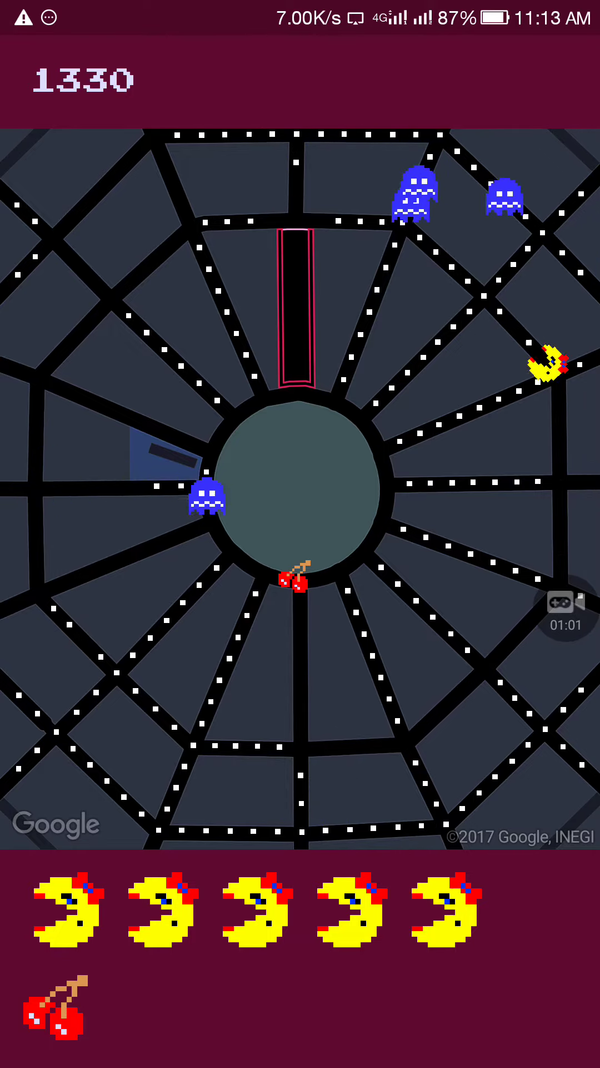